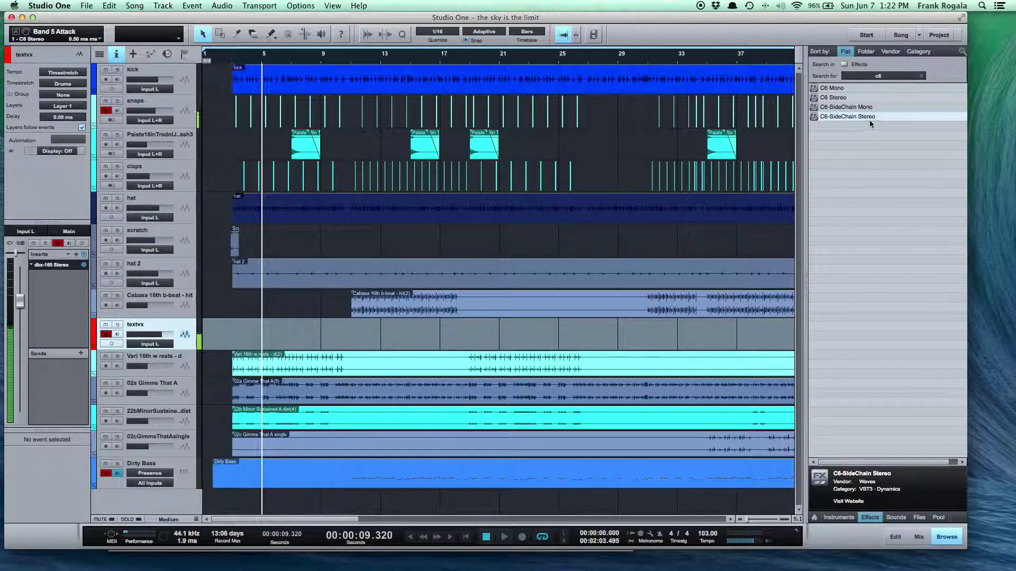
- Insert C6 Stereo on the Cabasa track and set its Low Crossover to 128 Hz
{"action": "left_click_drag", "start_coordinate": [840, 99], "coordinate": [390, 303]}
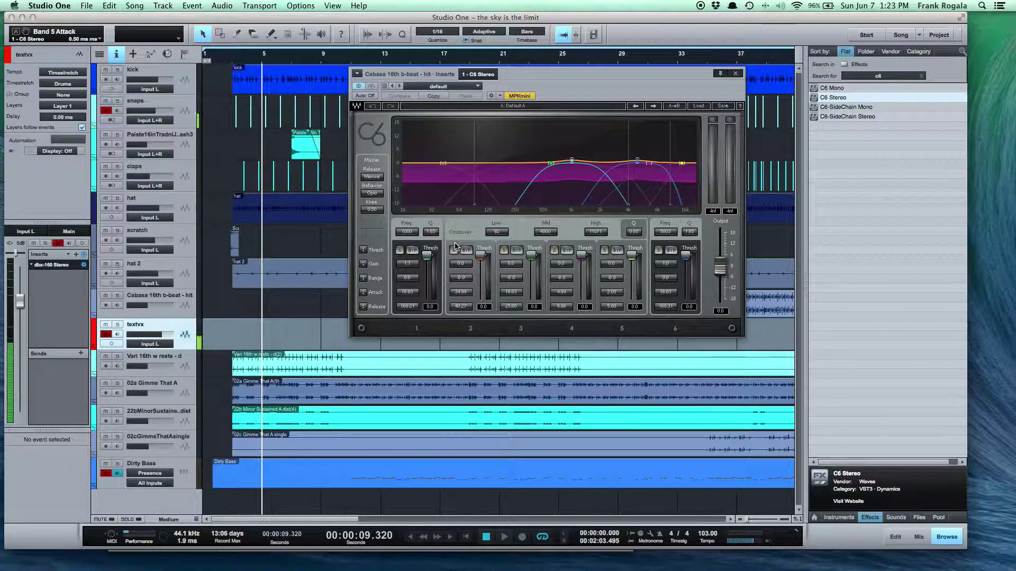
{"action": "left_click_drag", "start_coordinate": [478, 85], "coordinate": [426, 103]}
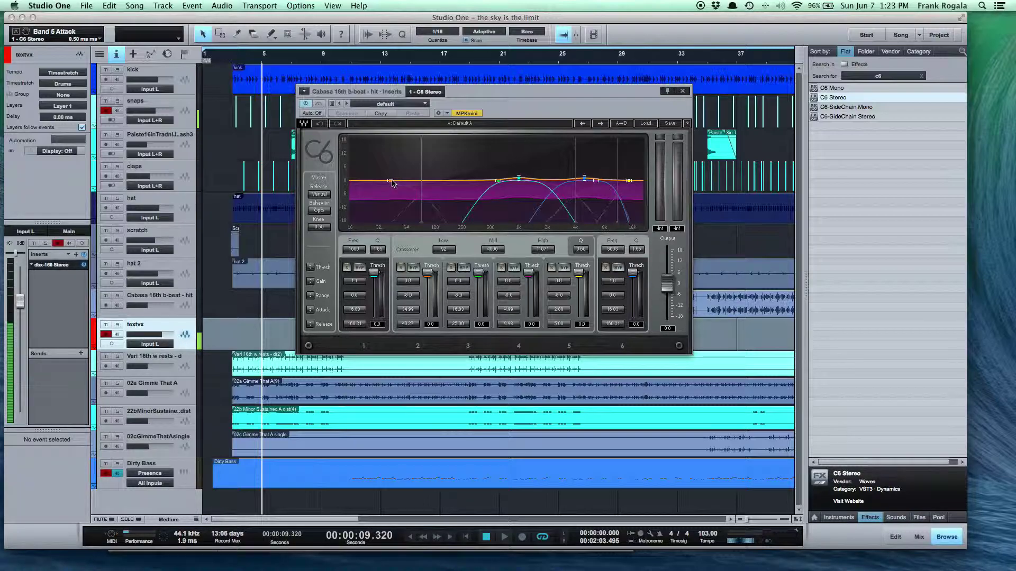
{"action": "left_click_drag", "start_coordinate": [392, 183], "coordinate": [404, 181]}
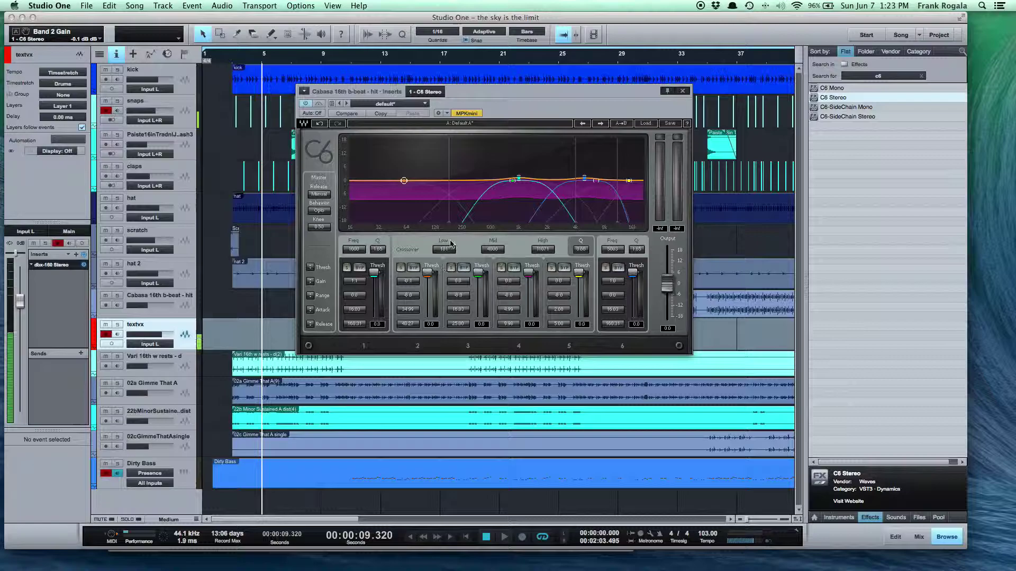
{"action": "left_click_drag", "start_coordinate": [405, 182], "coordinate": [397, 181]}
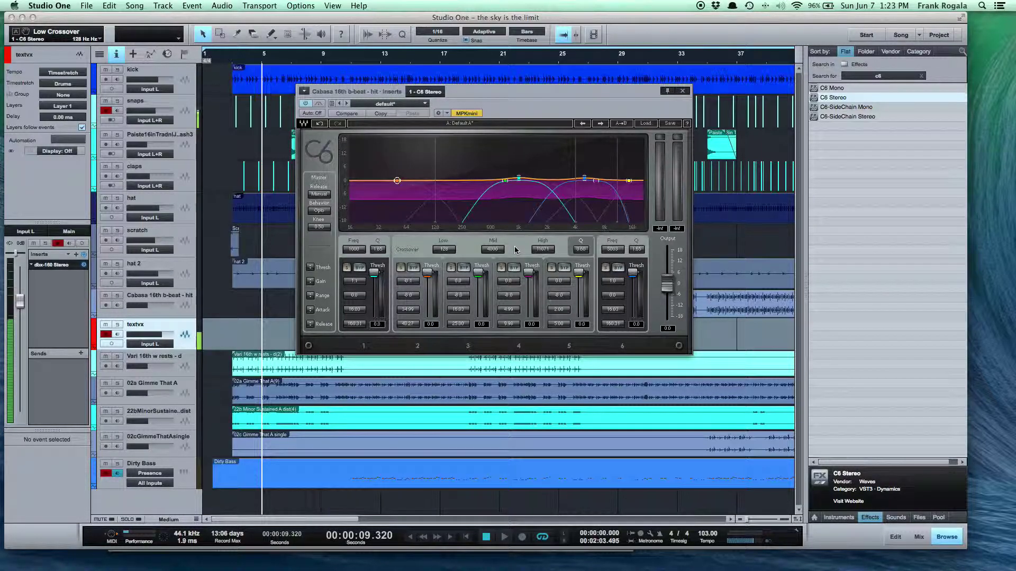
- Bypass C6 bands 1–4 and 6, set High Crossover to ~5.3 kHz, and give band 5 a 0.50 ms attack
{"action": "left_click", "coordinate": [359, 267]}
{"action": "left_click", "coordinate": [413, 268]}
{"action": "left_click", "coordinate": [463, 268]}
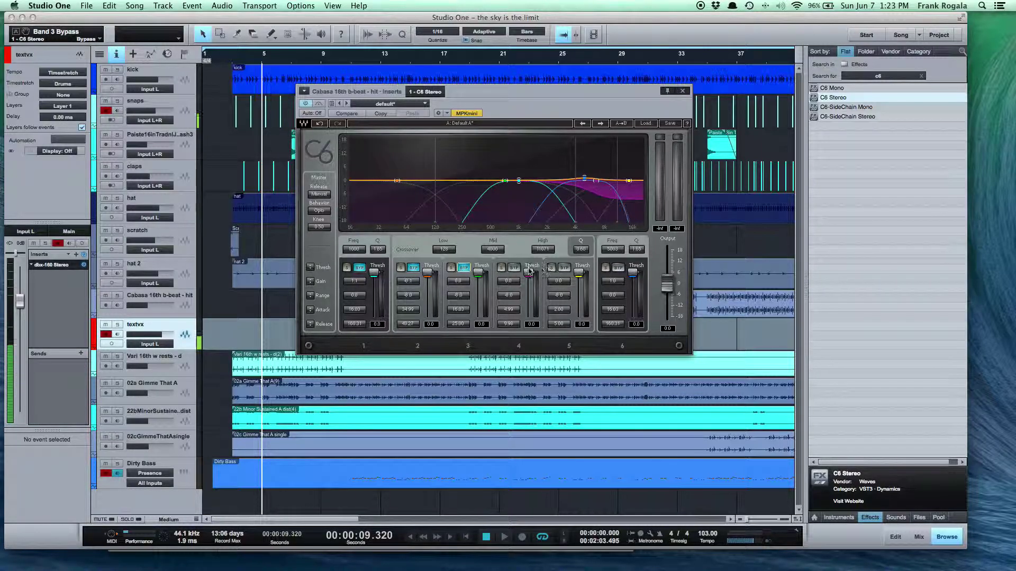
{"action": "left_click", "coordinate": [513, 267]}
{"action": "left_click", "coordinate": [619, 268]}
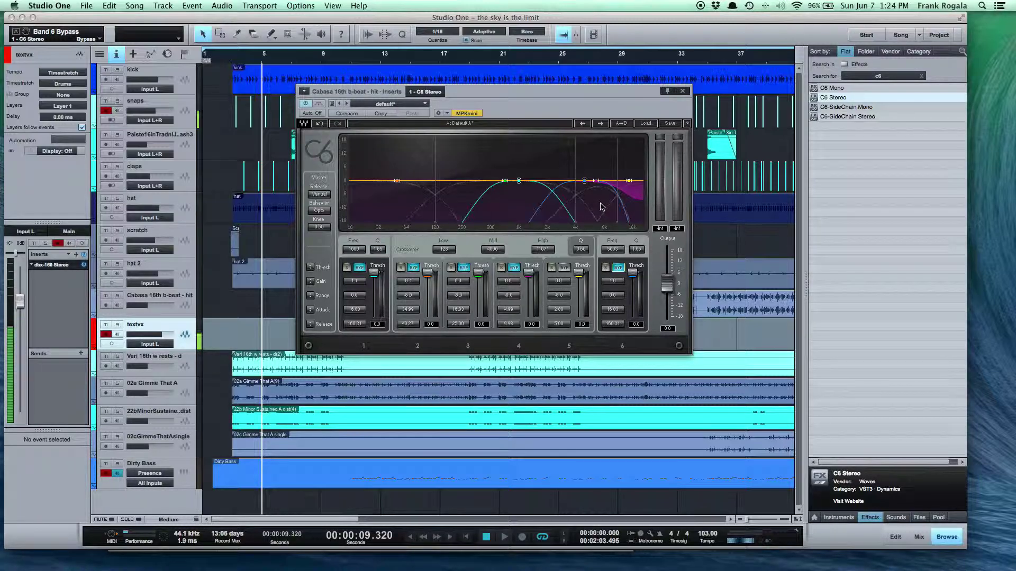
{"action": "mouse_move", "coordinate": [629, 180]}
{"action": "left_mouse_down"}
{"action": "mouse_move", "coordinate": [614, 181]}
{"action": "mouse_move", "coordinate": [628, 181]}
{"action": "left_mouse_up"}
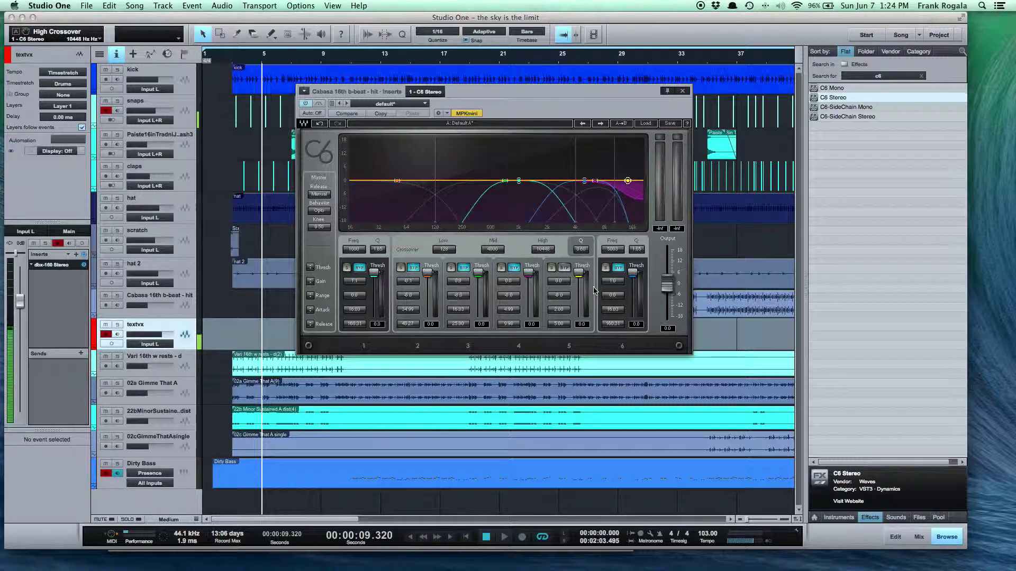
{"action": "left_click", "coordinate": [559, 310]}
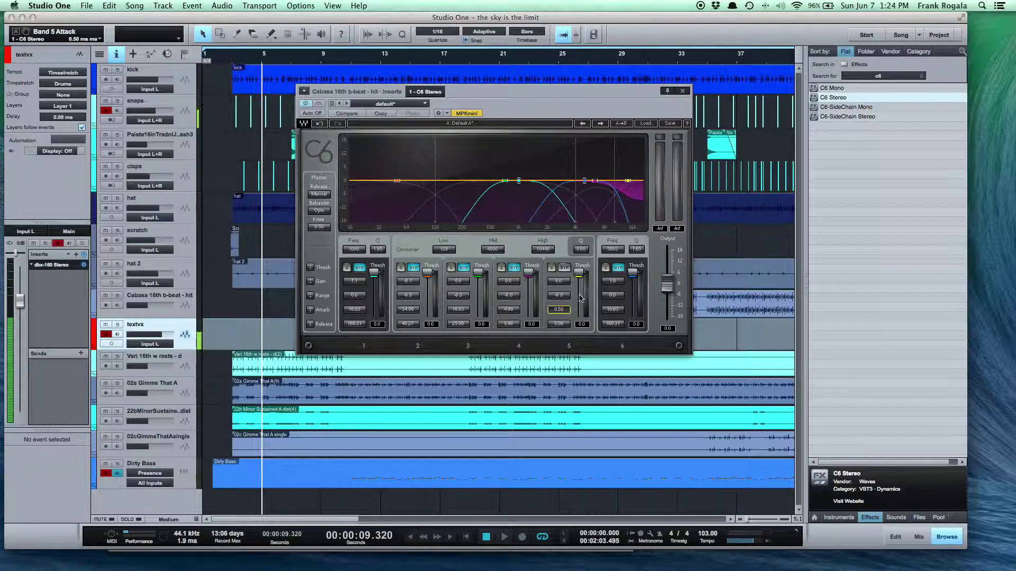
- Audition the Cabasa from bar 17 while dropping band 5's threshold to about -23.4 dB
{"action": "left_click", "coordinate": [448, 60]}
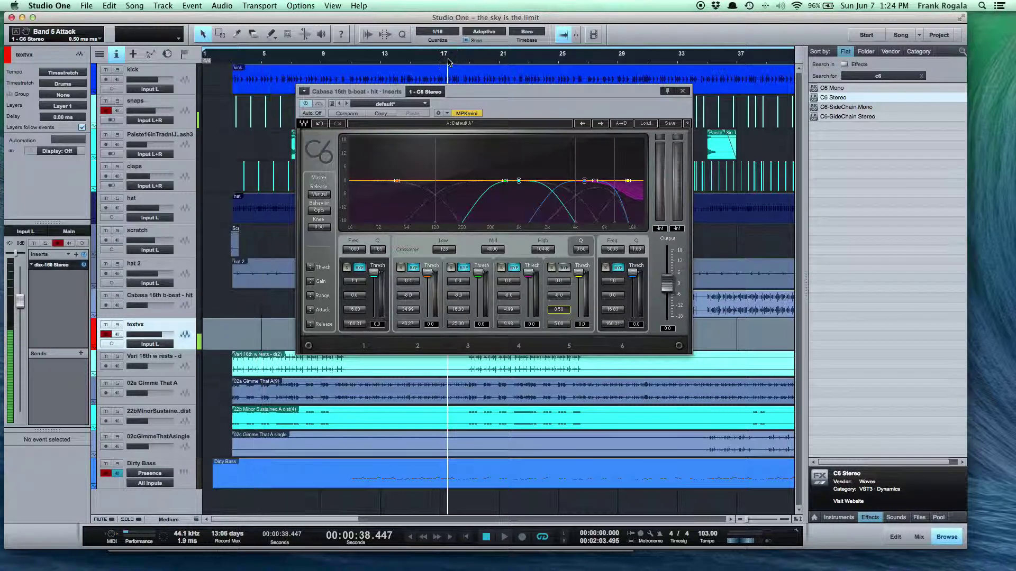
{"action": "key", "text": "space"}
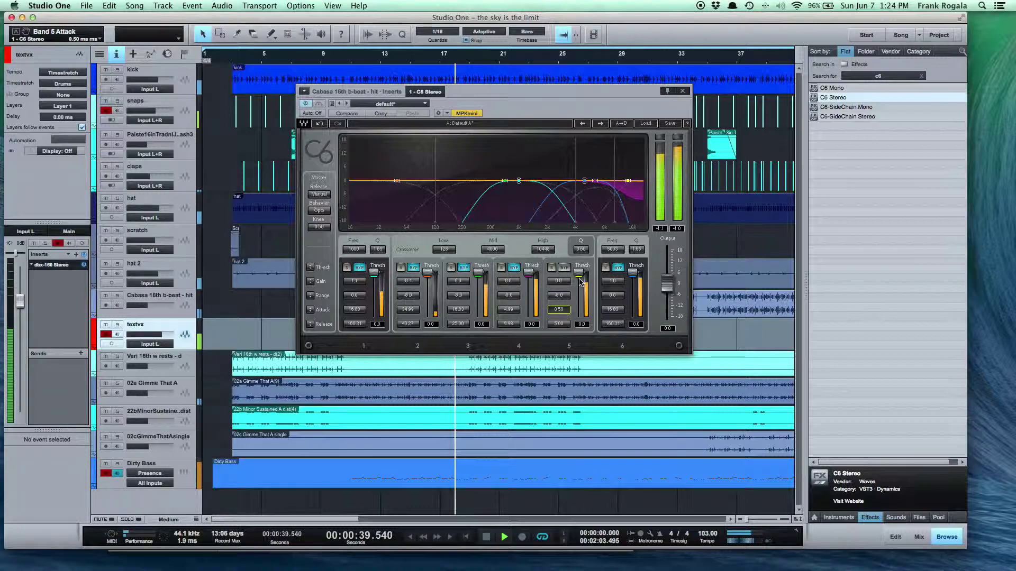
{"action": "left_click_drag", "start_coordinate": [578, 272], "coordinate": [580, 284]}
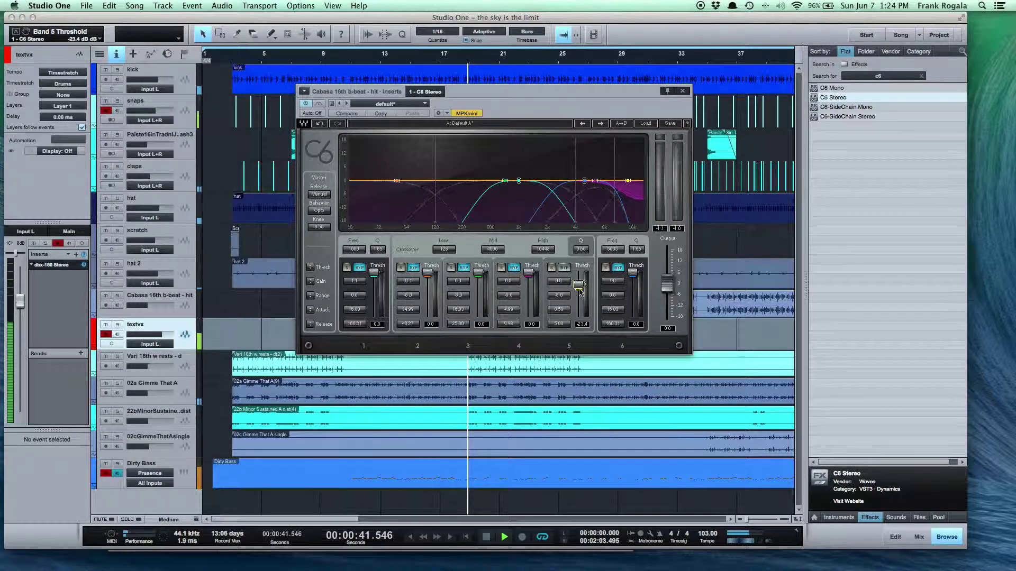
{"action": "key", "text": "space"}
{"action": "key", "text": "space"}
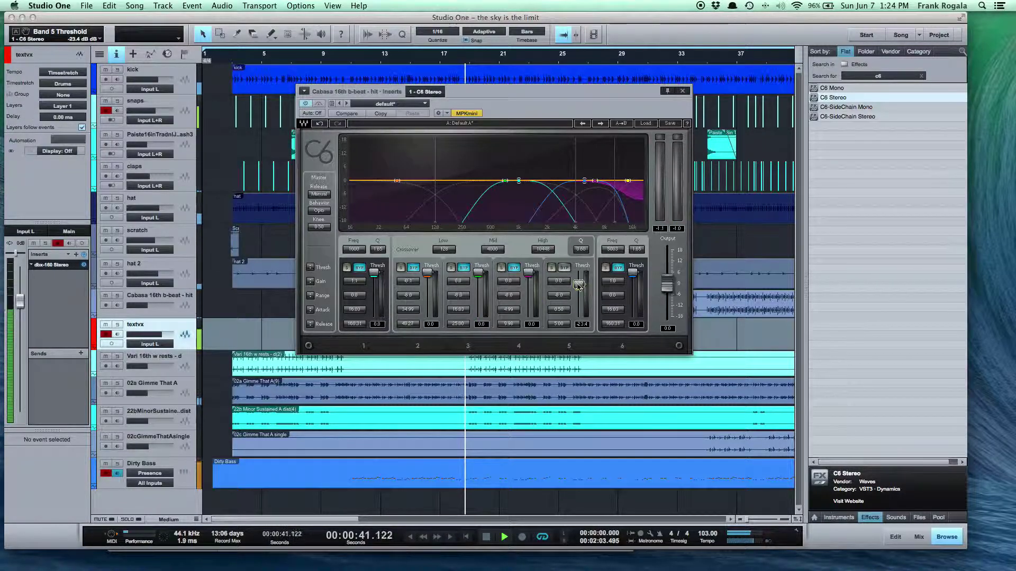
{"action": "key", "text": "space"}
{"action": "key", "text": "space"}
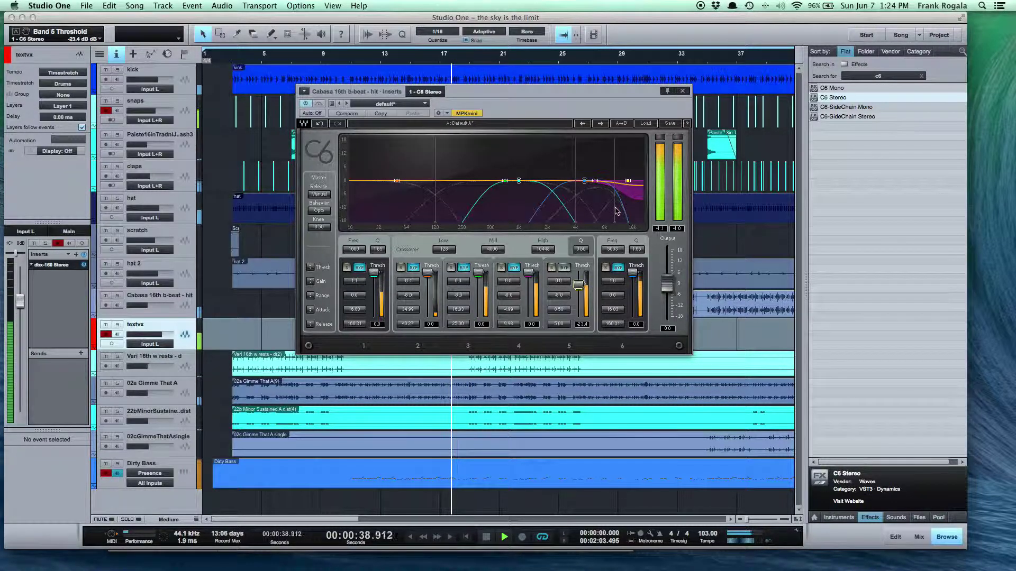
{"action": "key", "text": "space"}
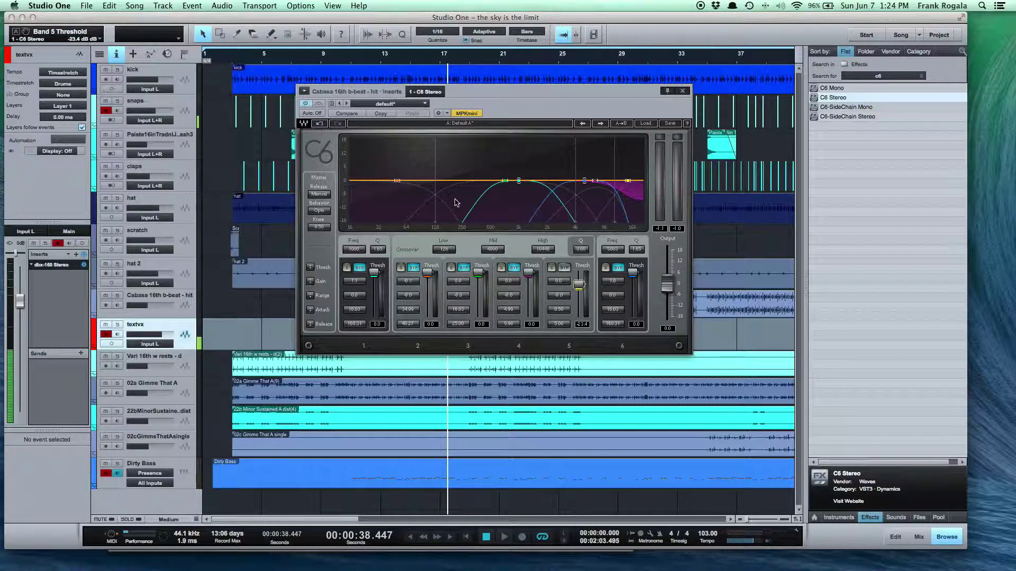
- Close the C6 Stereo plugin window
{"action": "left_click", "coordinate": [682, 91]}
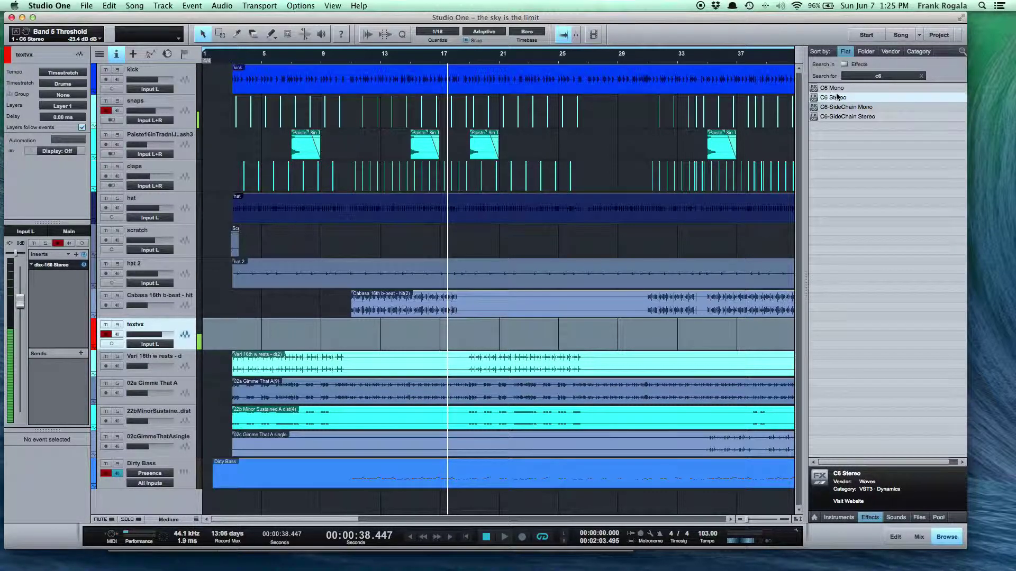
- Select C6-SideChain Stereo in the Effects browser
{"action": "left_click", "coordinate": [855, 118]}
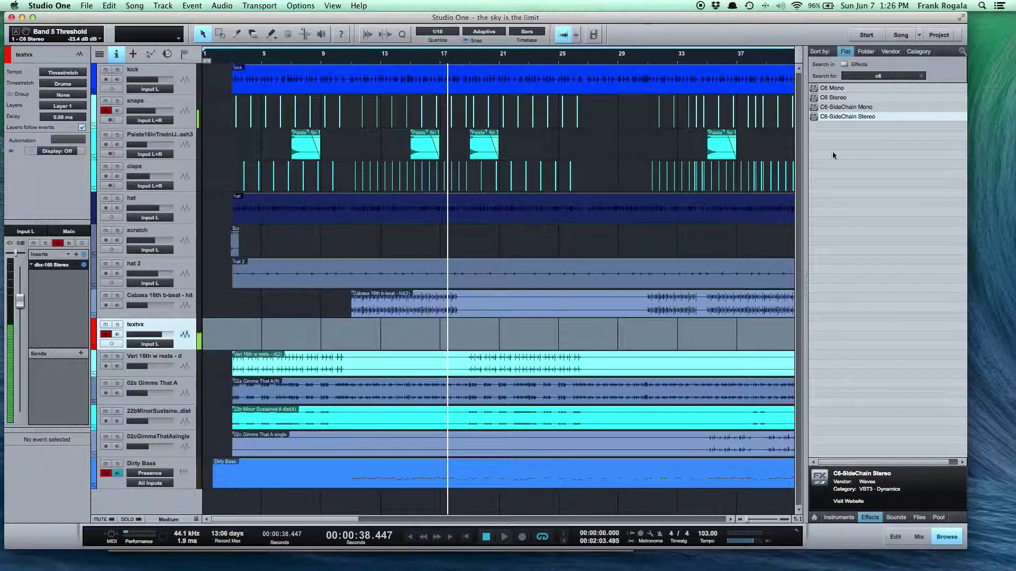
- Add C6-SideChain Stereo to the Cabasa, bypass band 2, audition band 3 solo, then close it
{"action": "left_click_drag", "start_coordinate": [843, 117], "coordinate": [422, 310]}
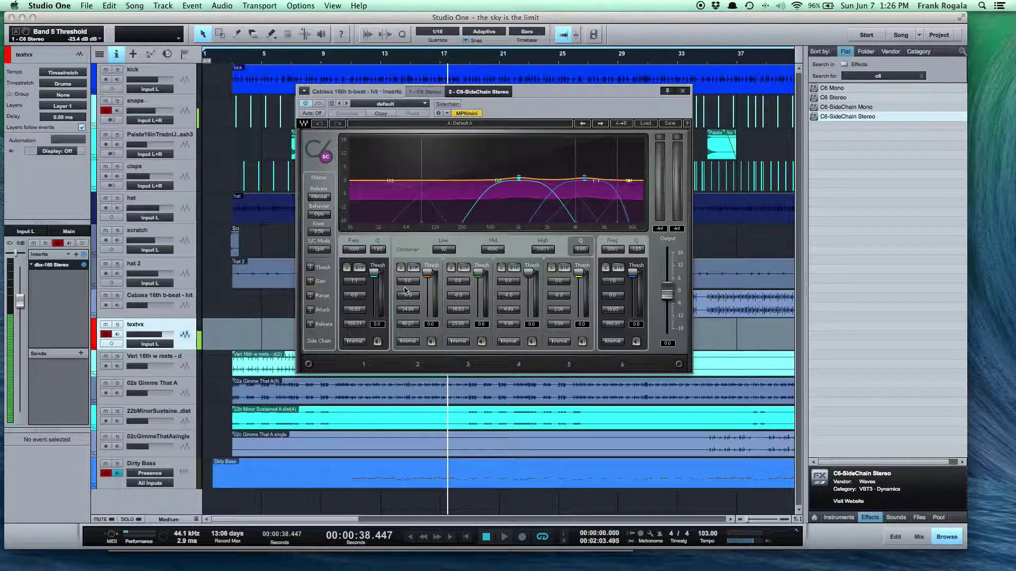
{"action": "left_click", "coordinate": [412, 269]}
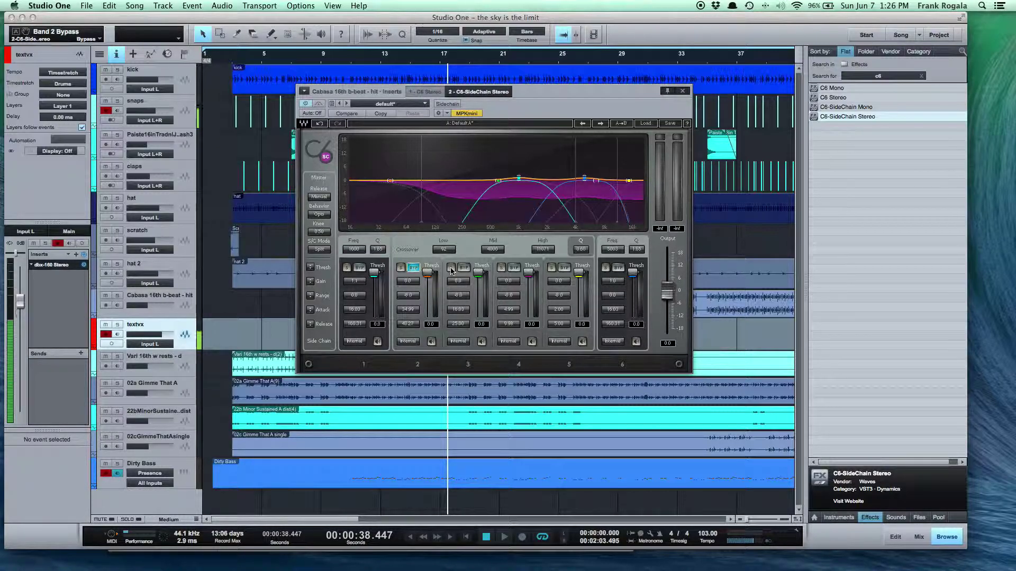
{"action": "left_click", "coordinate": [451, 268]}
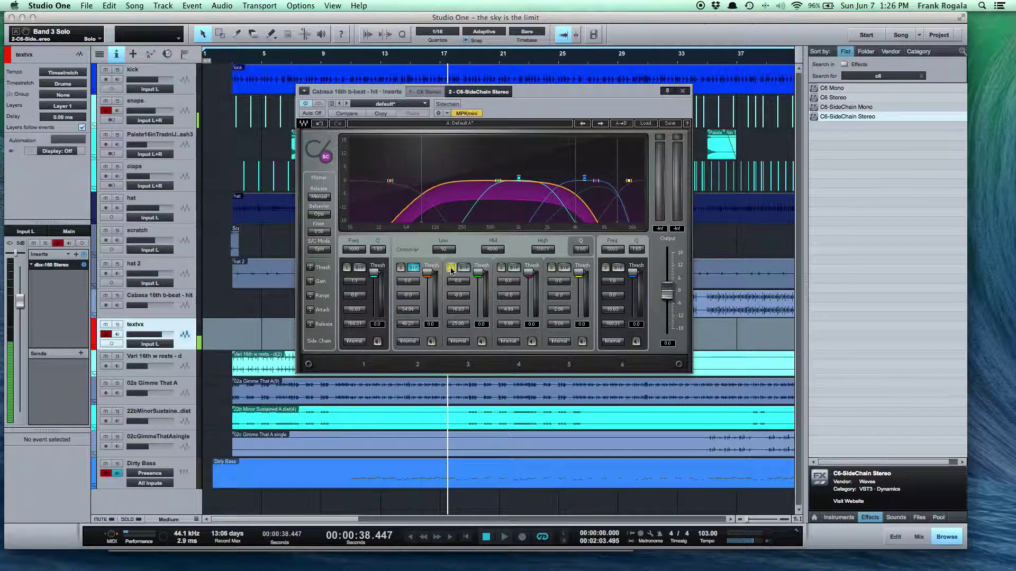
{"action": "left_click", "coordinate": [451, 268]}
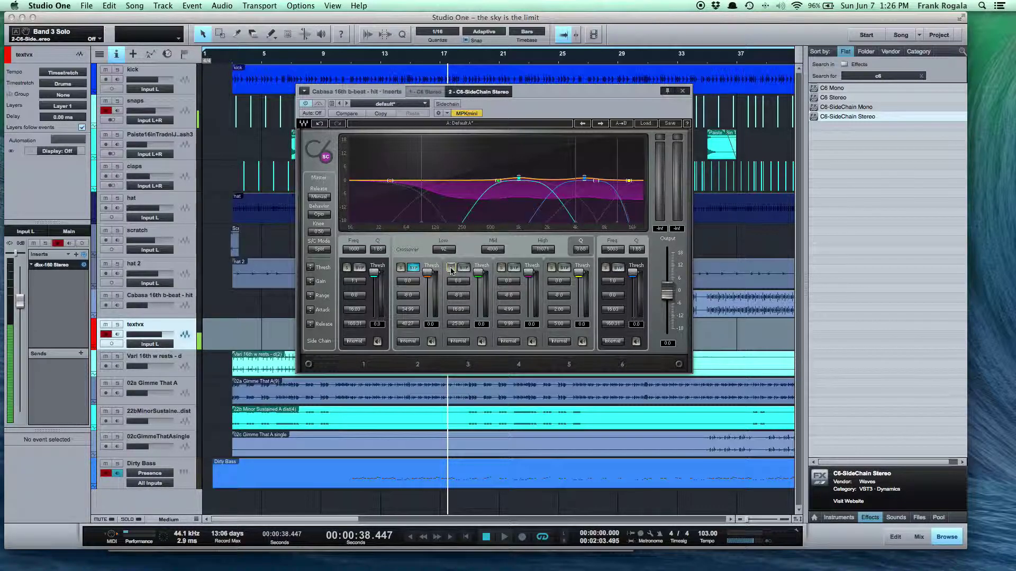
{"action": "left_click", "coordinate": [451, 269]}
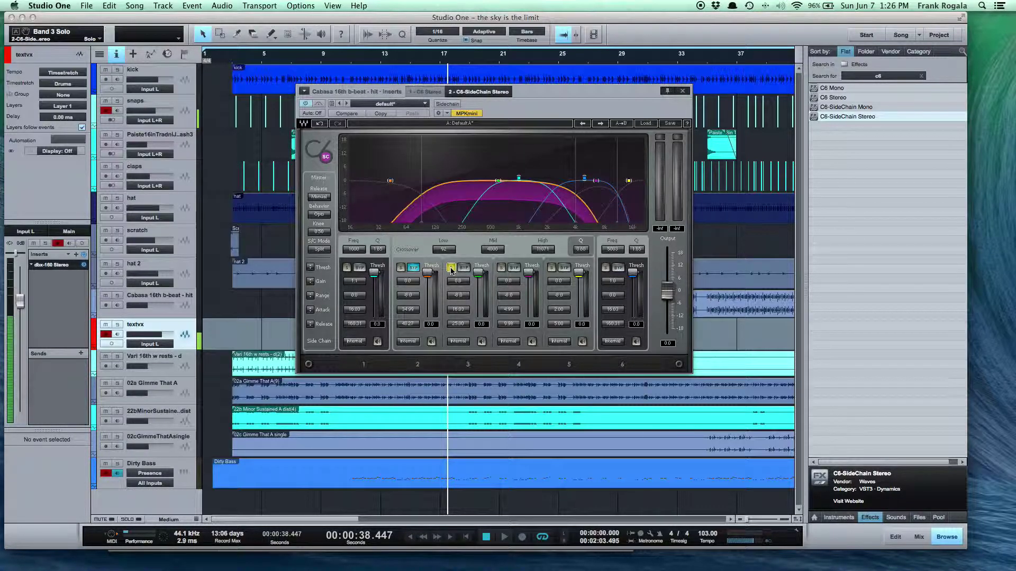
{"action": "left_click", "coordinate": [451, 268]}
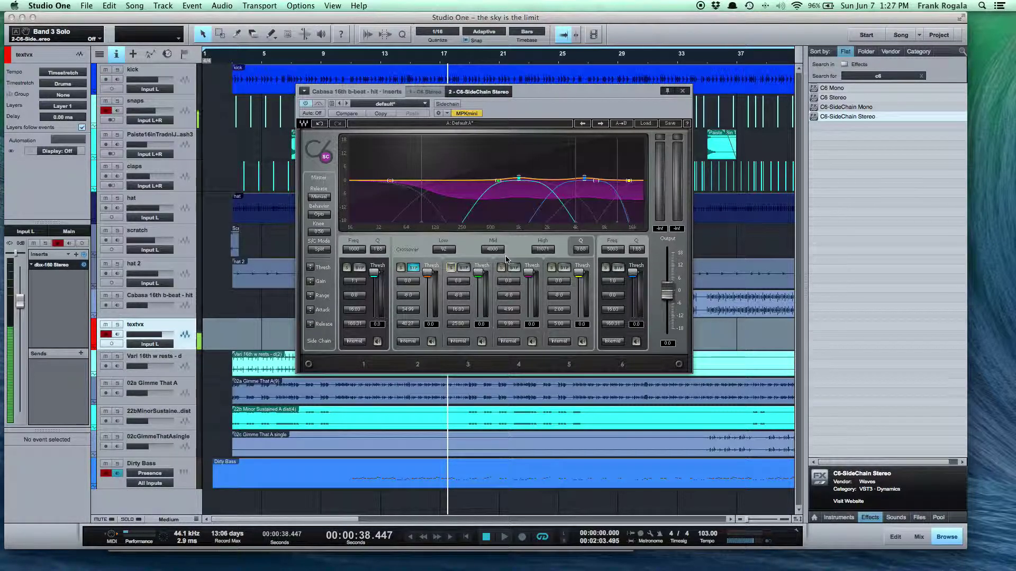
{"action": "left_click", "coordinate": [684, 92]}
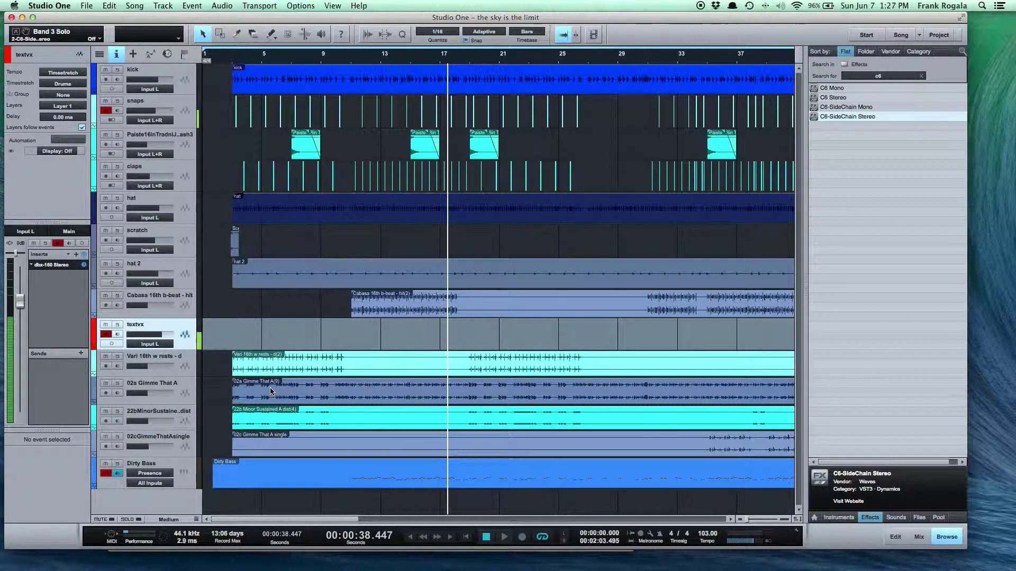
- Add a send from 02a Gimme That A to the Cabasa's C6-SideChain Stereo sidechain input
{"action": "left_click", "coordinate": [155, 389]}
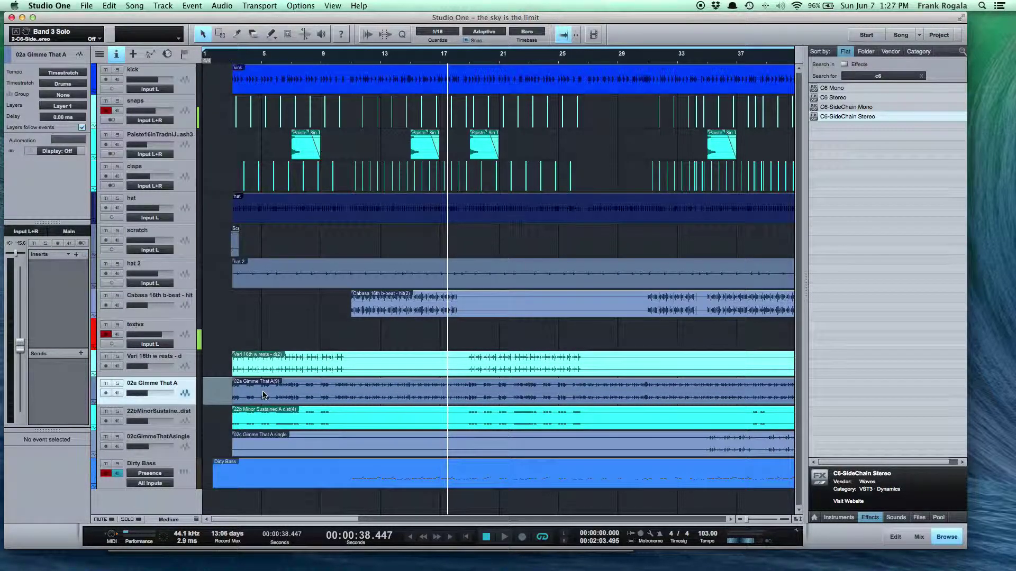
{"action": "left_click", "coordinate": [81, 354]}
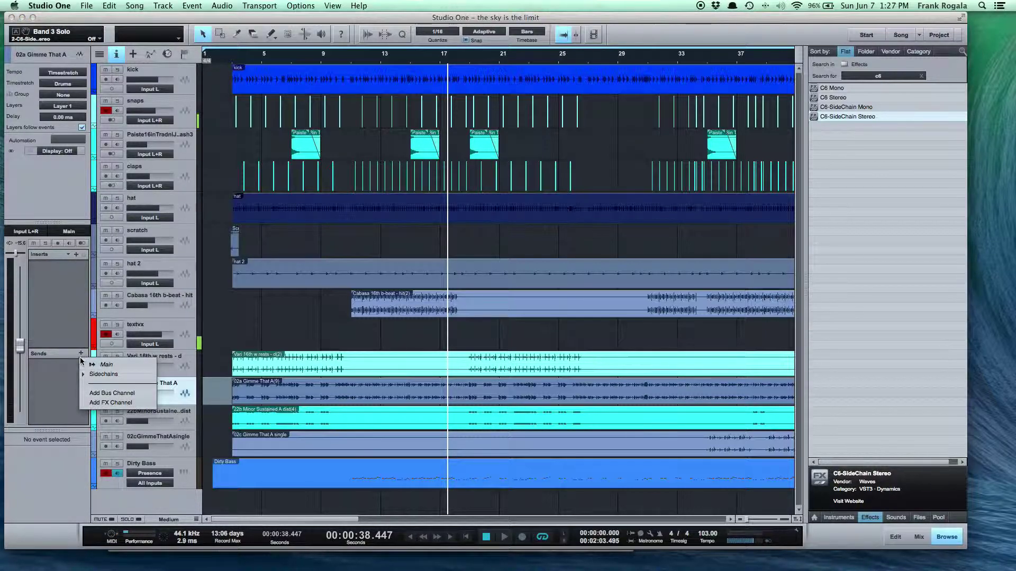
{"action": "left_click", "coordinate": [92, 376]}
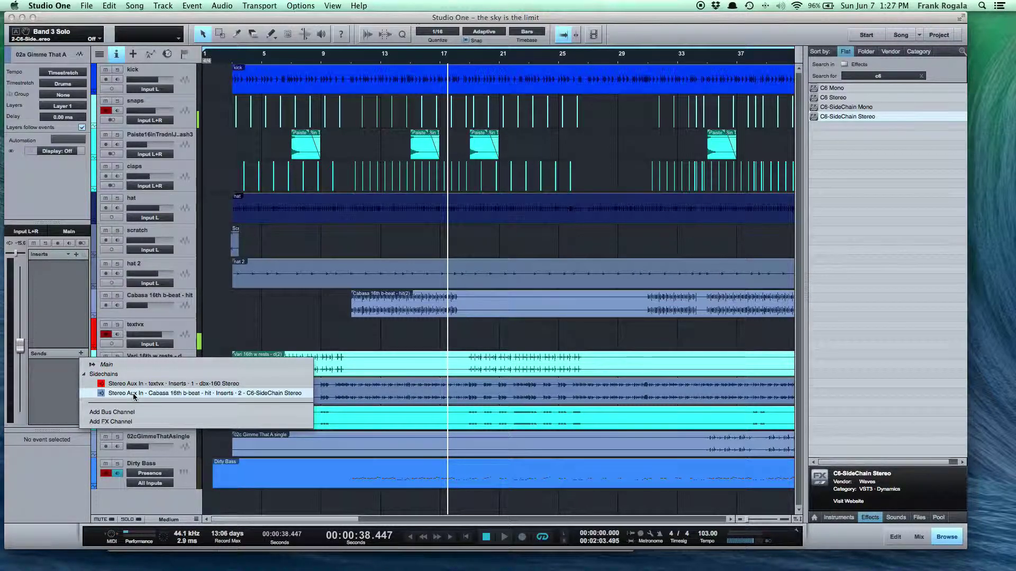
{"action": "left_click", "coordinate": [173, 395]}
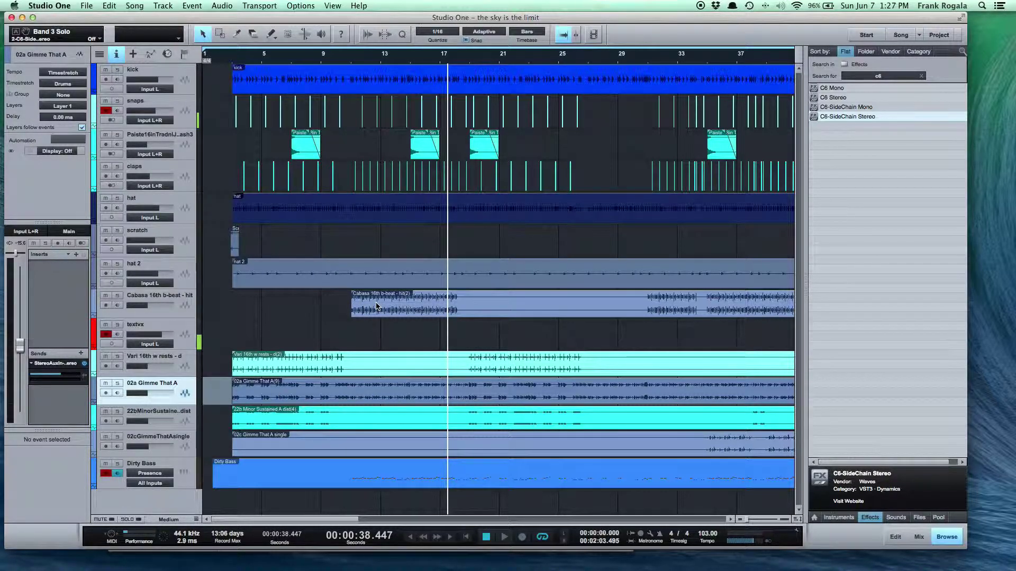
- Reopen the Cabasa's C6-SideChain editor and remove the C6 Stereo insert from the track
{"action": "left_click", "coordinate": [172, 317]}
{"action": "double_click", "coordinate": [61, 275]}
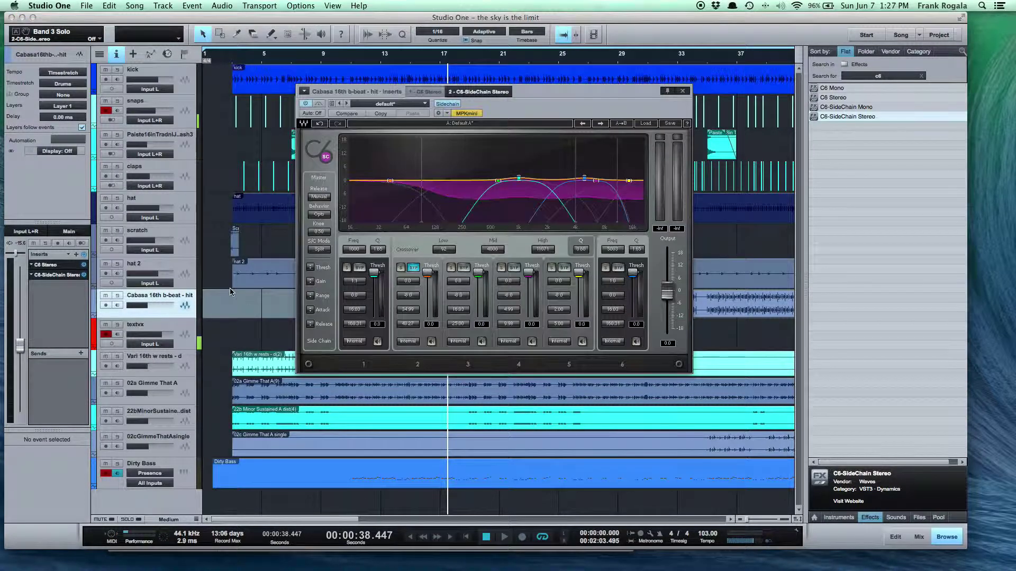
{"action": "right_click", "coordinate": [35, 267]}
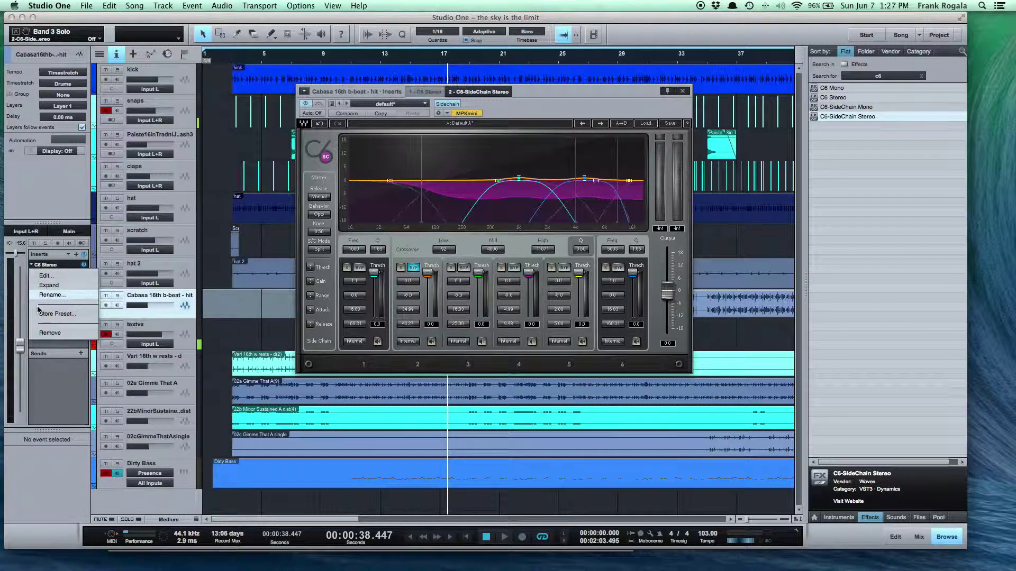
{"action": "left_click", "coordinate": [42, 333]}
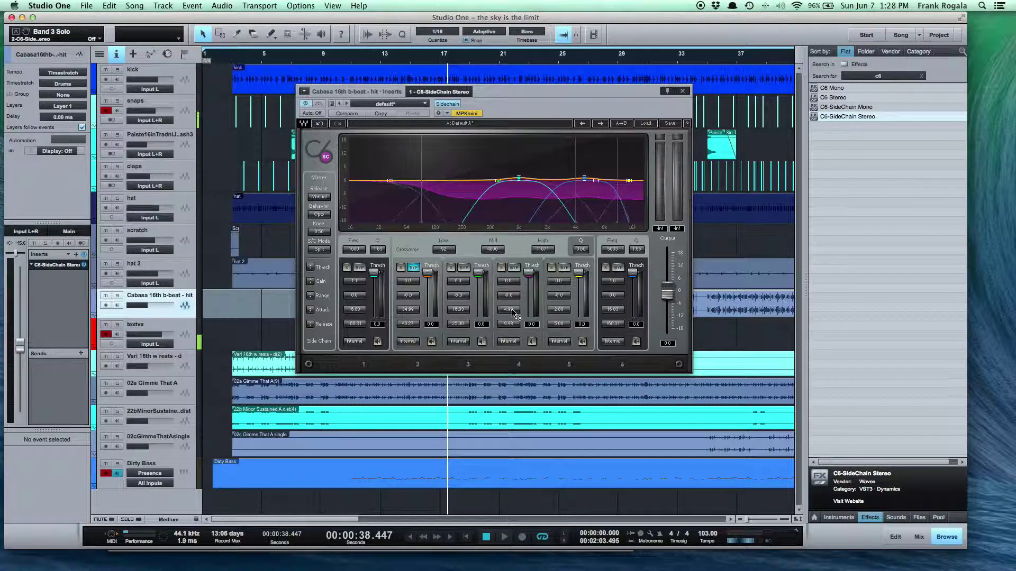
- Set bands 4, 5 and 6 attack to 0.50 ms, shorten band 1's attack, and select all six Side Chain buttons
{"action": "left_click_drag", "start_coordinate": [513, 314], "coordinate": [513, 339]}
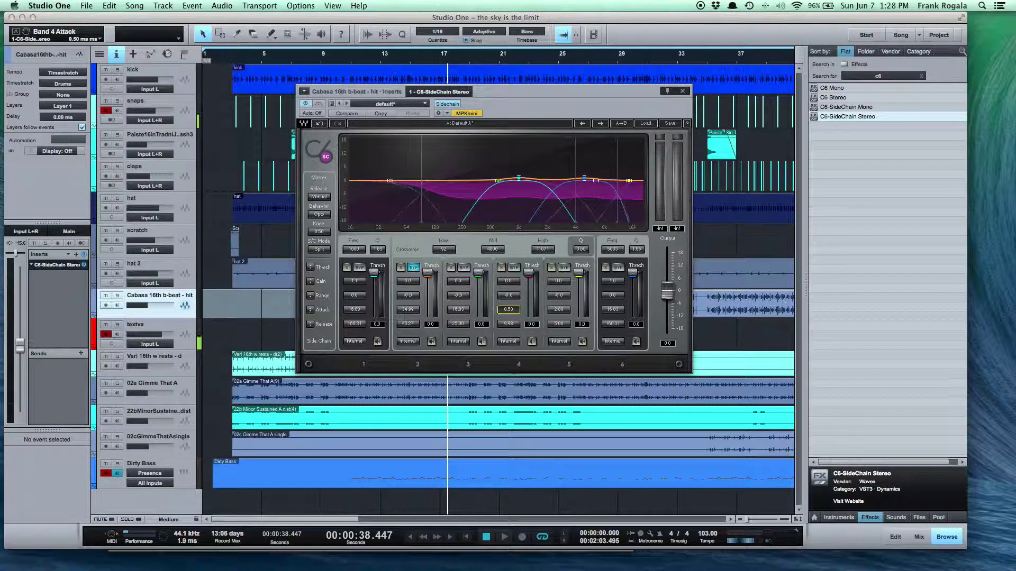
{"action": "left_click_drag", "start_coordinate": [561, 313], "coordinate": [561, 338]}
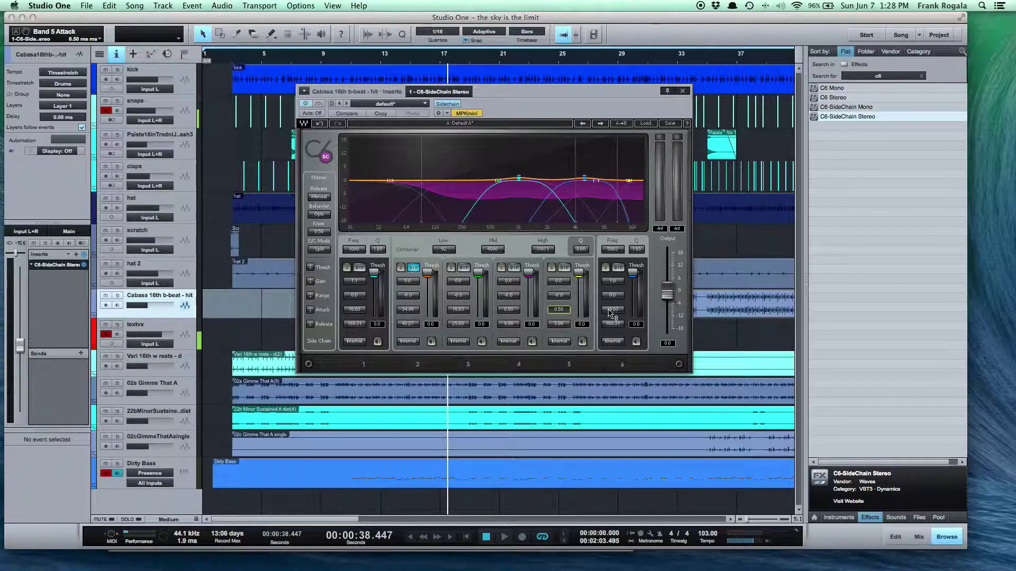
{"action": "left_click_drag", "start_coordinate": [609, 310], "coordinate": [609, 338]}
{"action": "left_click_drag", "start_coordinate": [354, 310], "coordinate": [362, 316]}
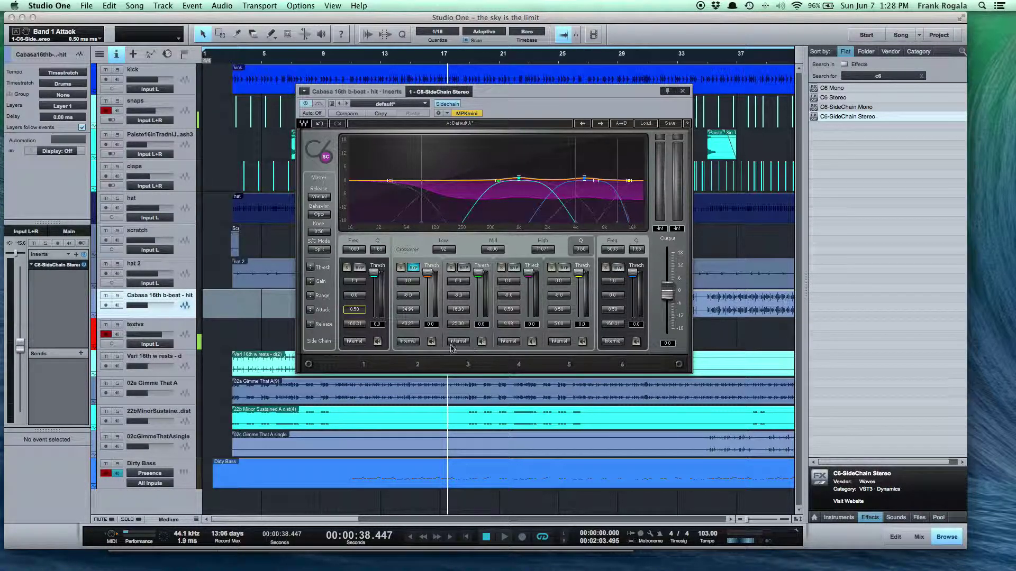
{"action": "left_click_drag", "start_coordinate": [332, 334], "coordinate": [659, 367]}
- Switch all six bands' sidechain to External and turn off band 6's sidechain listen
{"action": "left_click", "coordinate": [613, 342]}
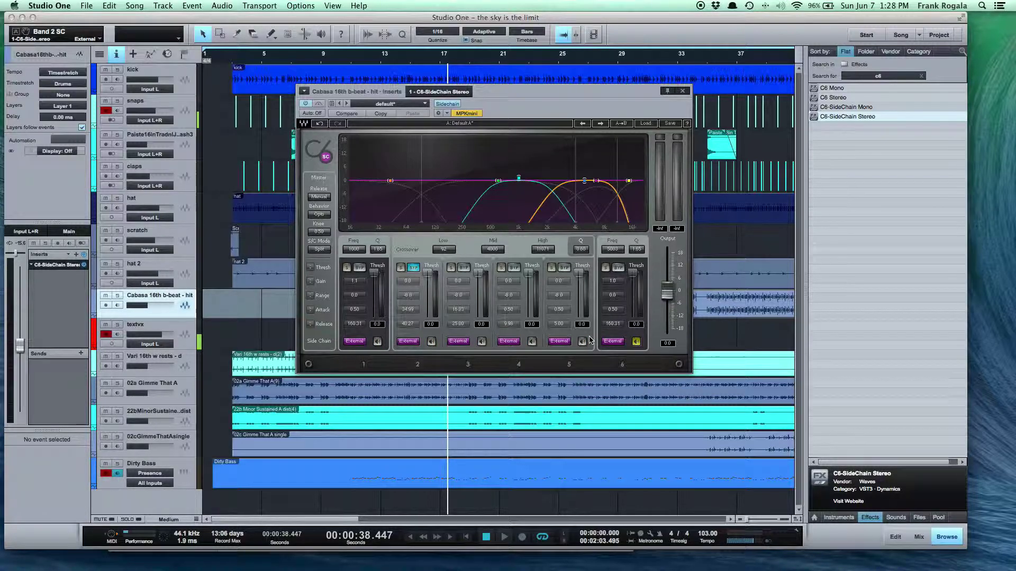
{"action": "left_click", "coordinate": [637, 342]}
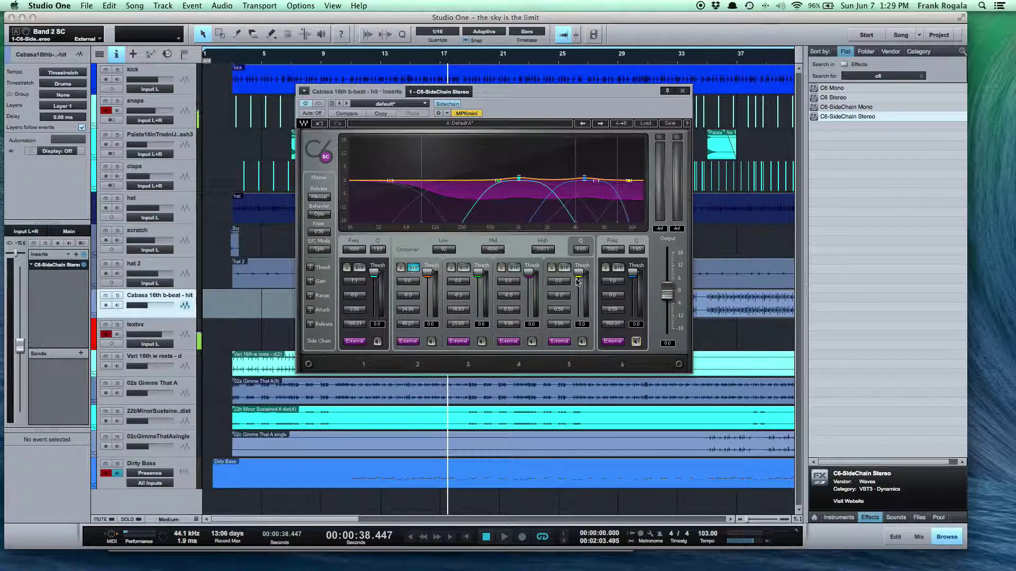
- During playback, lower thresholds: band 6 -8.0, band 4 -15.0, band 3 -43.9, band 5 -75.1, band 1 ~-56.9 dB
{"action": "key", "text": "space"}
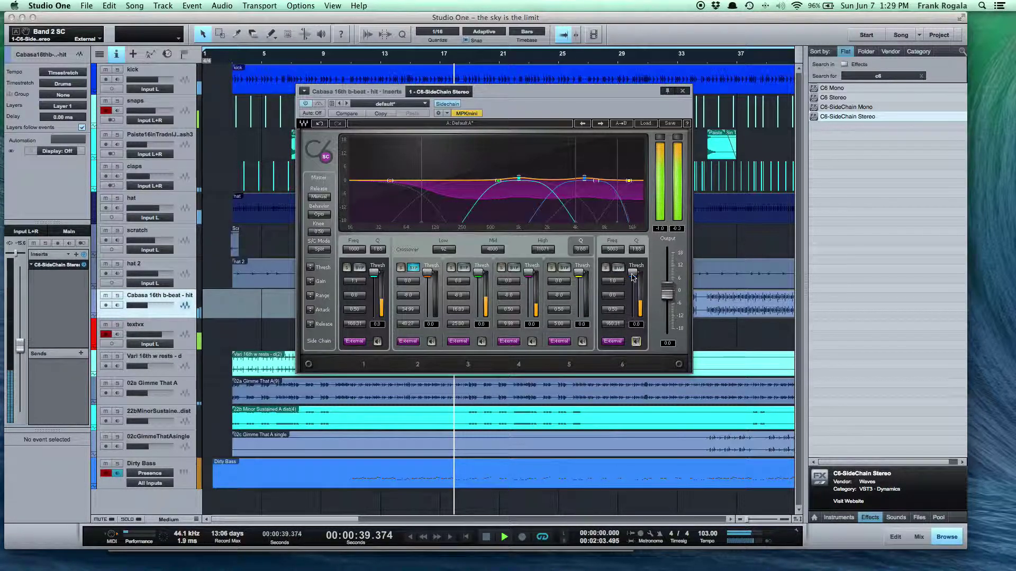
{"action": "left_click_drag", "start_coordinate": [633, 272], "coordinate": [633, 295]}
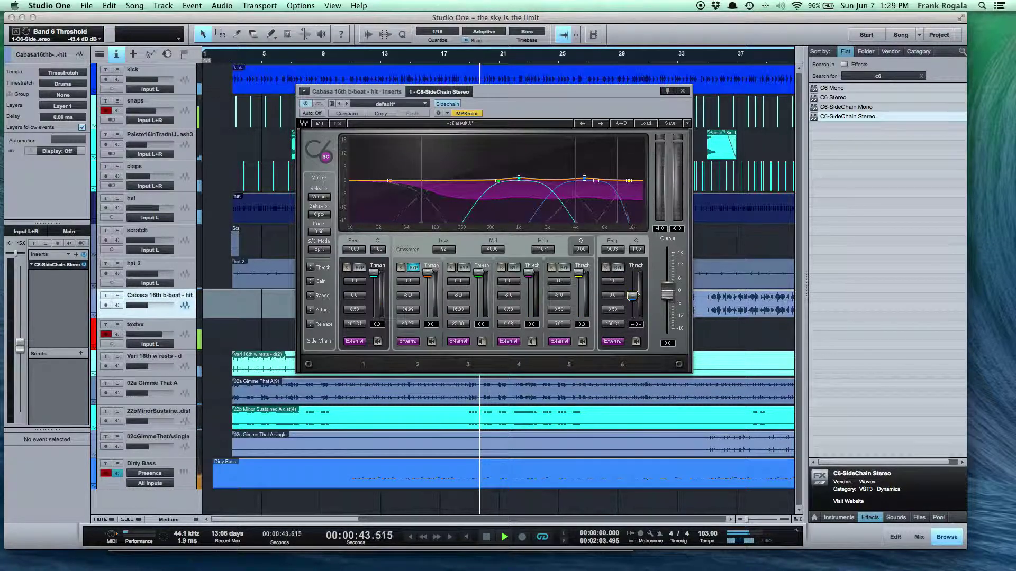
{"action": "left_click_drag", "start_coordinate": [528, 273], "coordinate": [528, 301]}
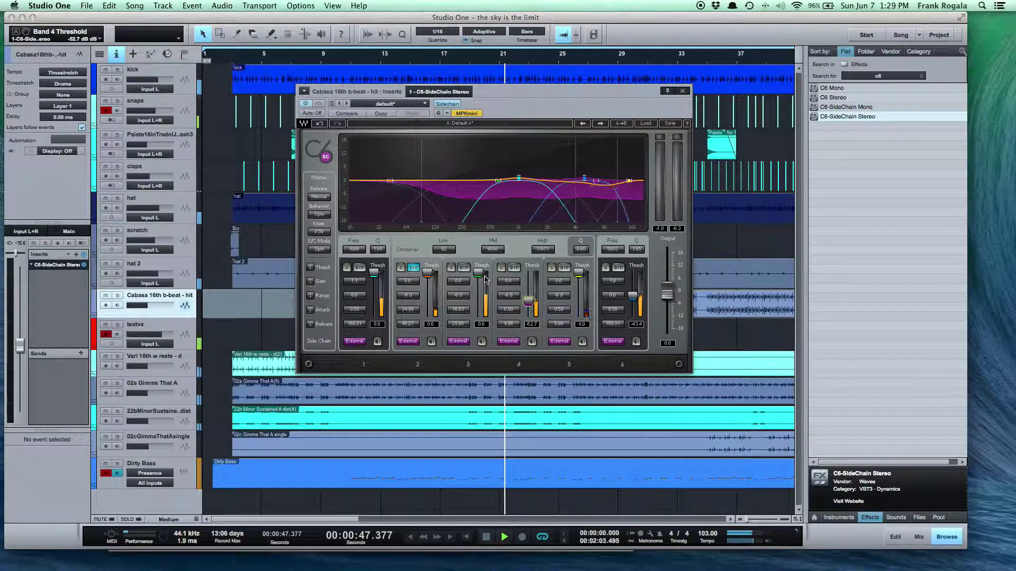
{"action": "left_click_drag", "start_coordinate": [478, 272], "coordinate": [482, 300]}
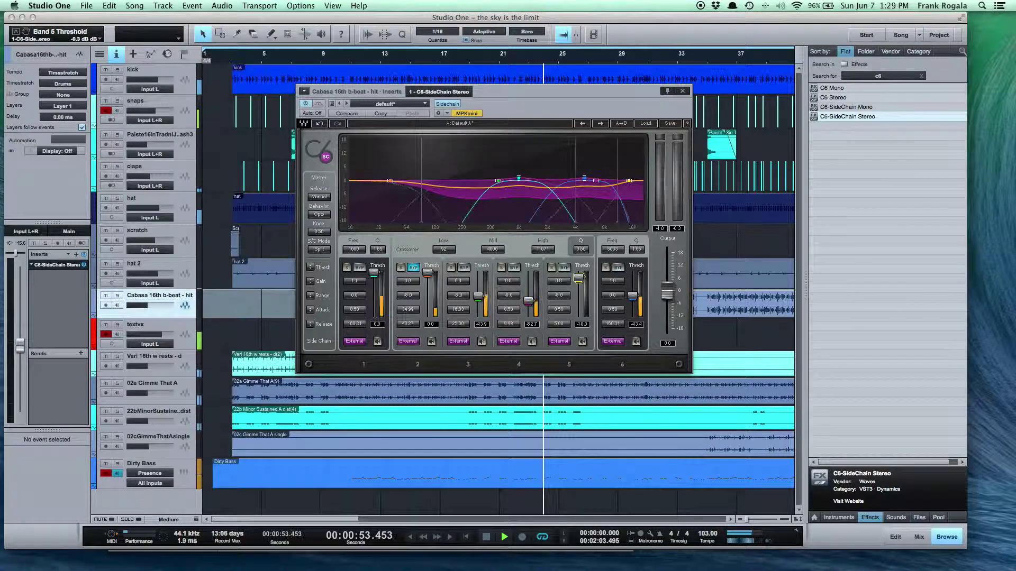
{"action": "left_click_drag", "start_coordinate": [579, 273], "coordinate": [579, 311]}
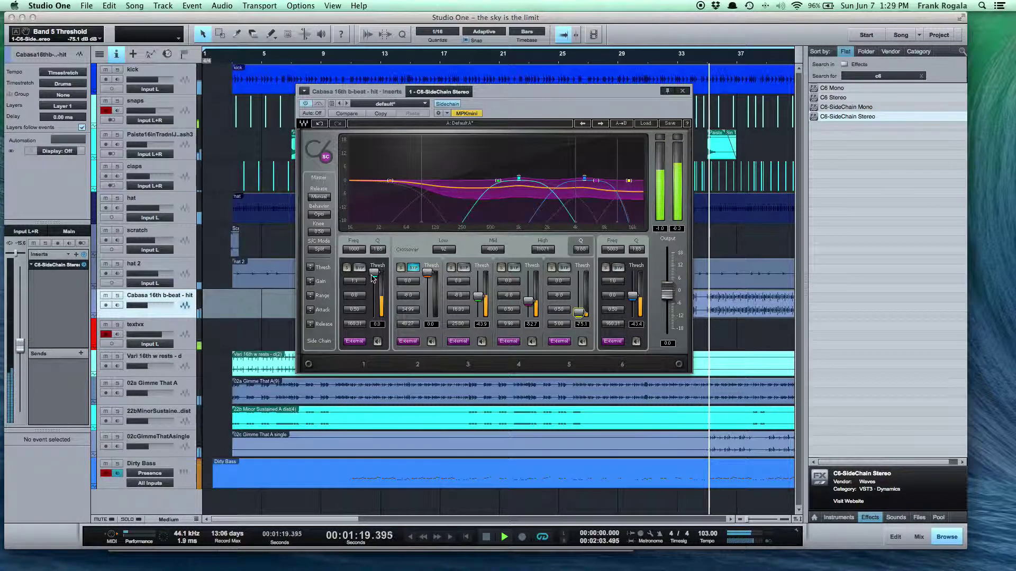
{"action": "left_click_drag", "start_coordinate": [374, 273], "coordinate": [377, 298]}
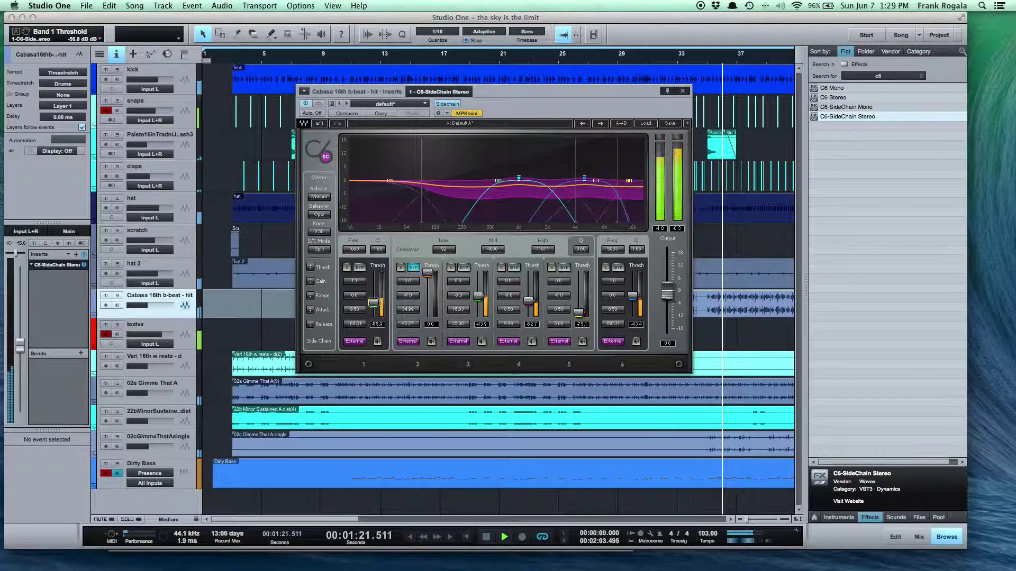